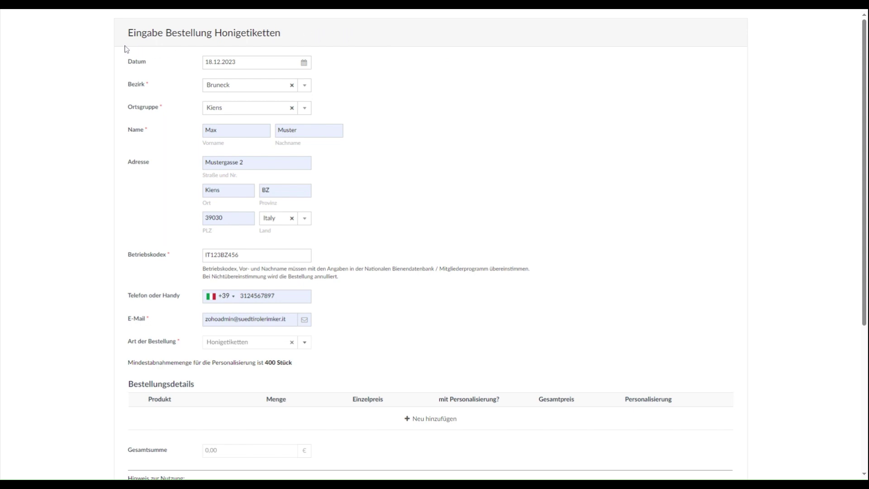
# Step: Check the district choices, leaving Bruneck selected, and choose Kiens as the local group (Ortsgruppe)
pyautogui.press('Tab')
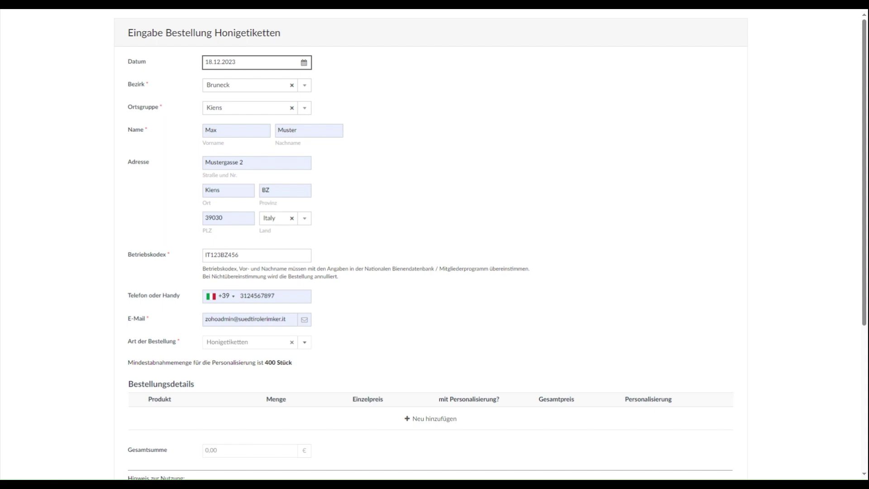
pyautogui.click(239, 87)
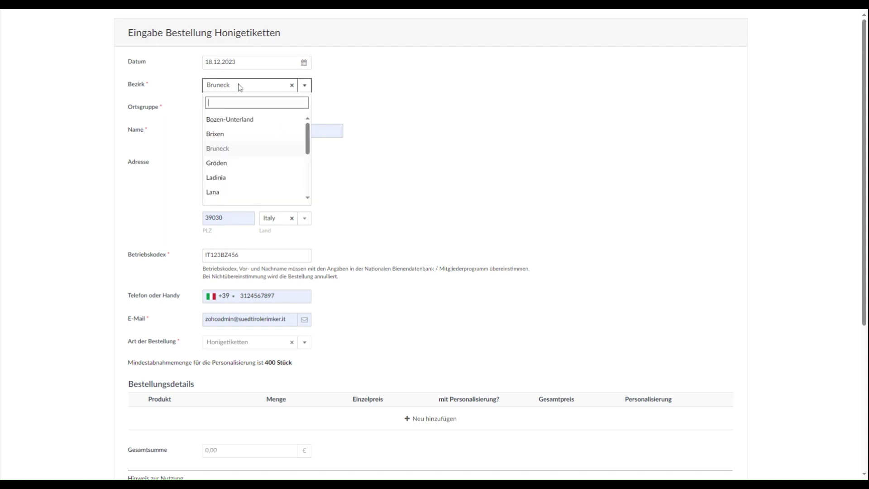
pyautogui.click(430, 96)
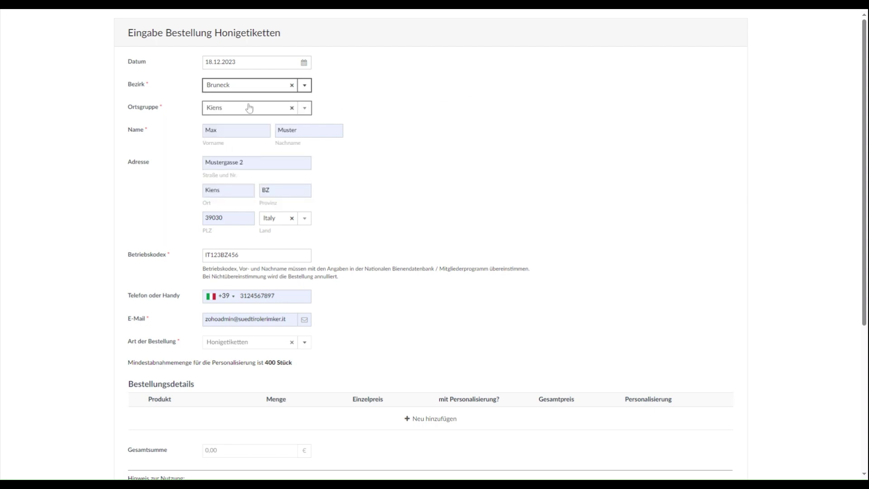
pyautogui.click(249, 108)
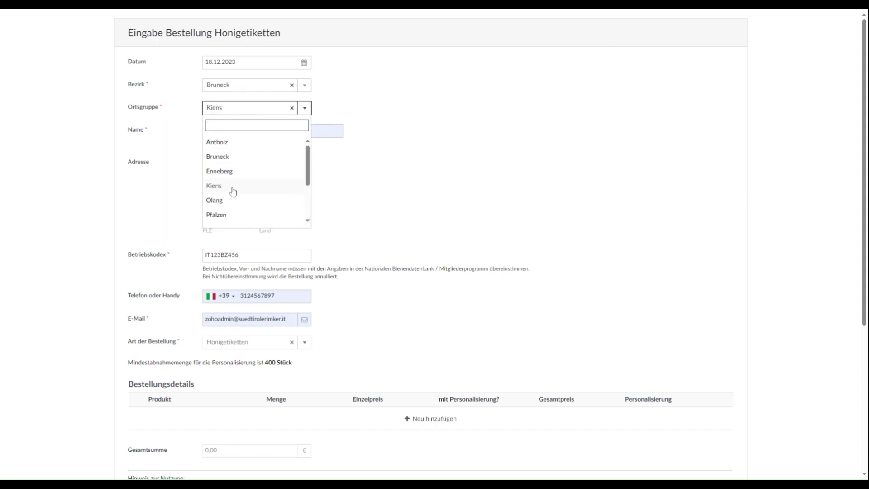
pyautogui.click(232, 187)
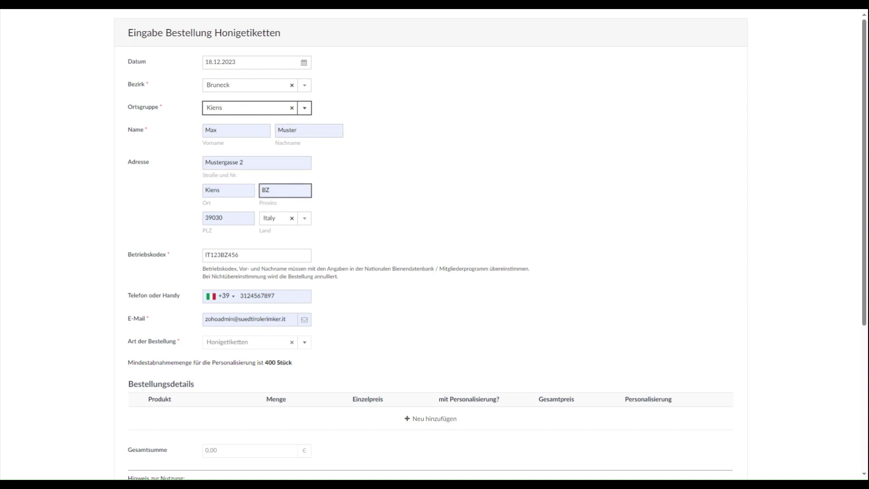
pyautogui.click(409, 188)
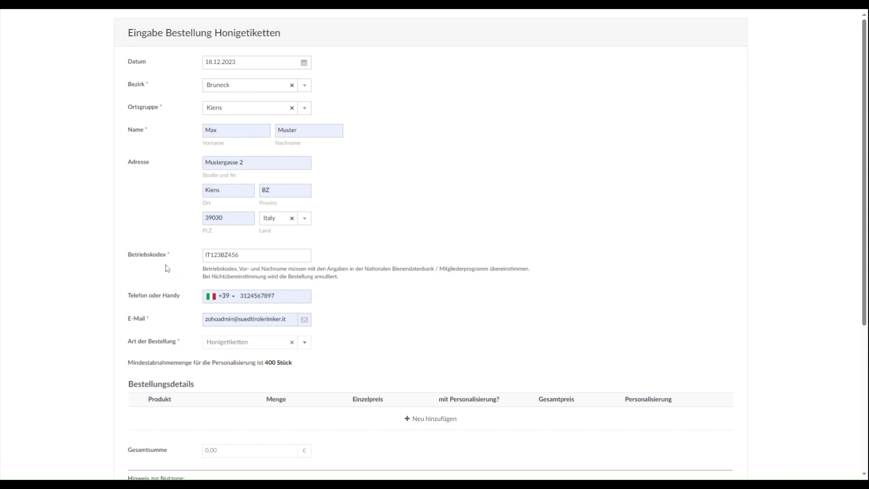
# Step: Review the prefilled business code, telephone and e-mail fields of the order form
pyautogui.click(253, 255)
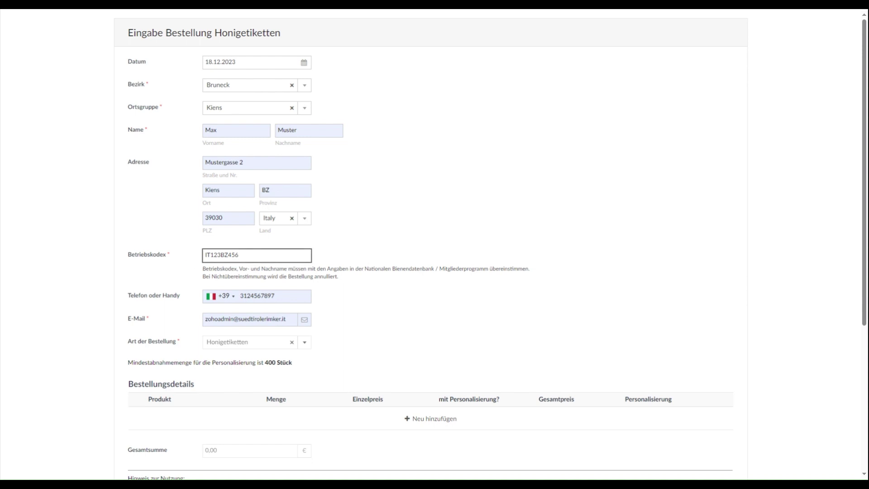
pyautogui.moveTo(253, 255); pyautogui.dragTo(202, 256)
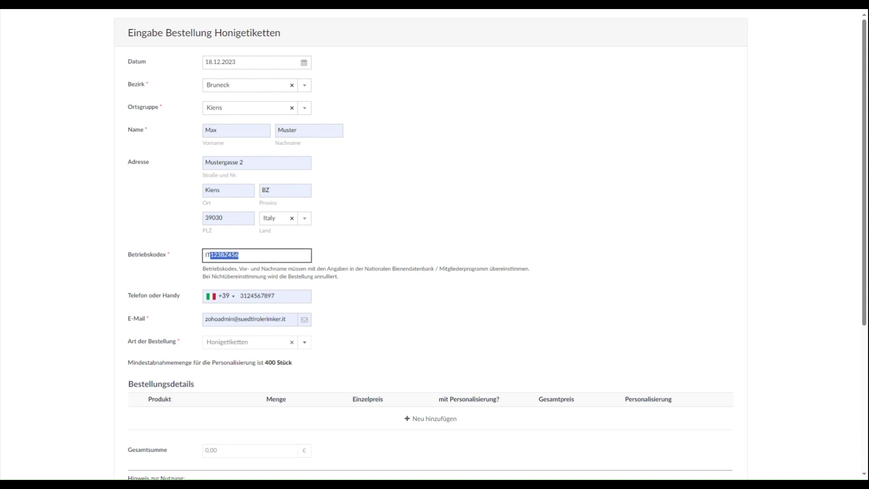
pyautogui.click(362, 278)
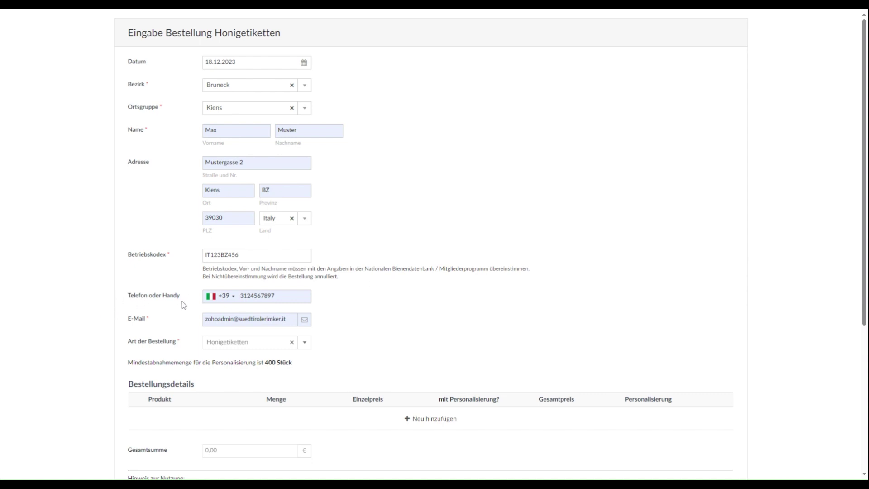
pyautogui.click(231, 299)
pyautogui.click(261, 322)
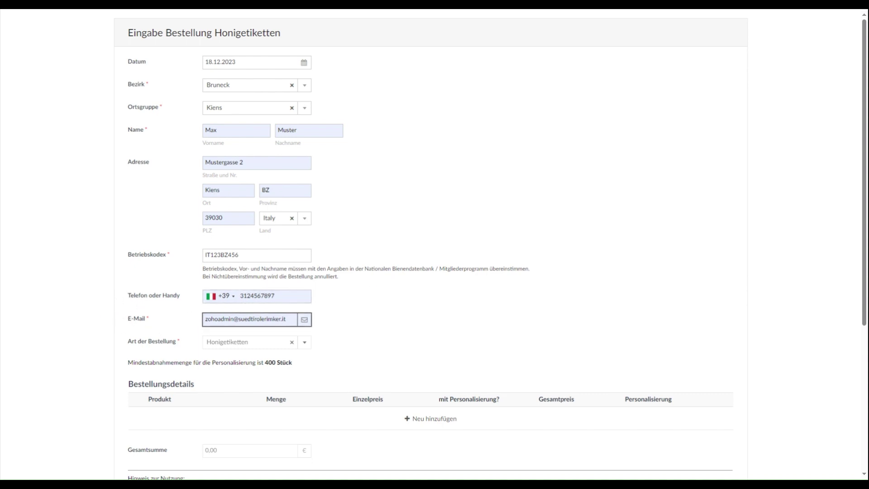
pyautogui.click(103, 320)
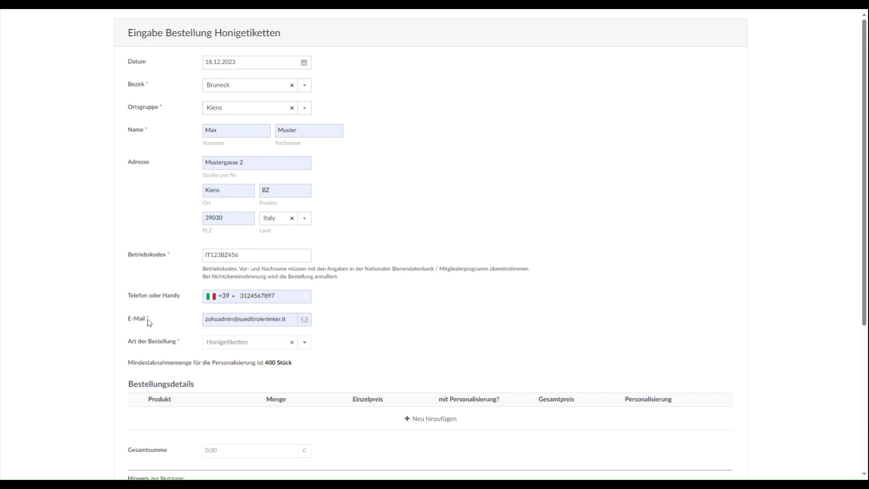
# Step: Add an order line for the product 1kg á 100 Stk. (20 Bögen x 5 Stk.) with quantity 2
pyautogui.scroll(-2, 121, 344)
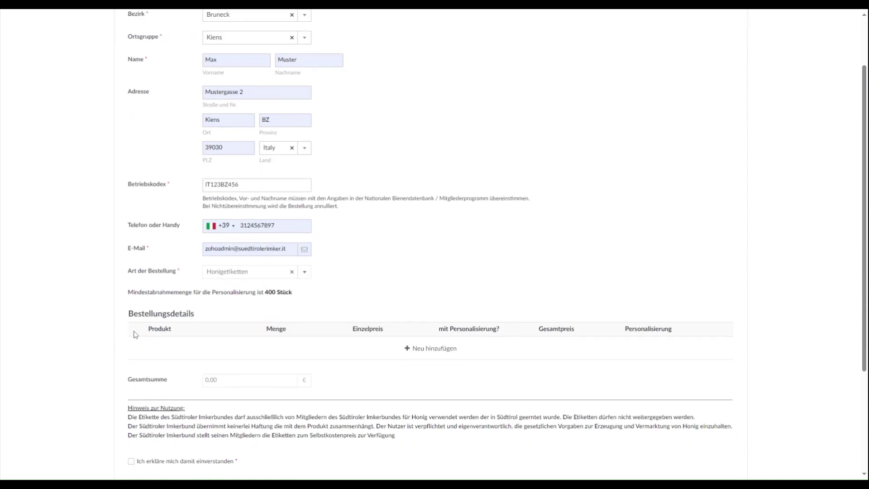
pyautogui.scroll(-2, 134, 334)
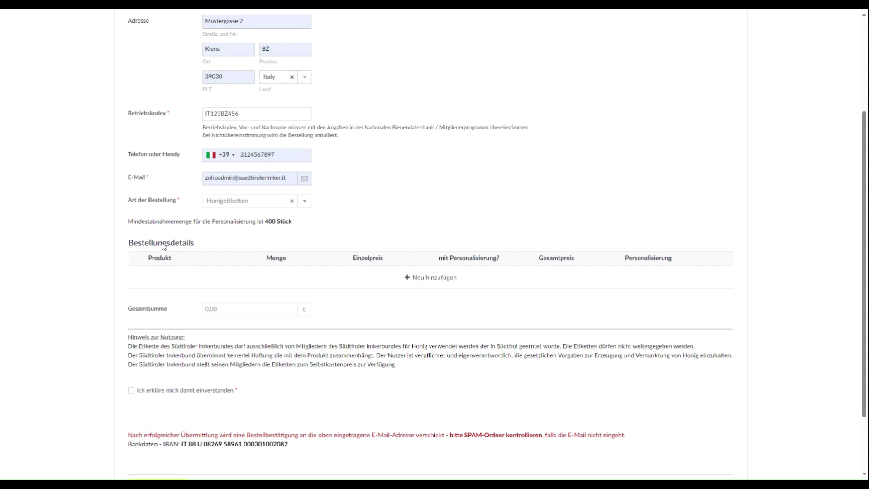
pyautogui.click(427, 278)
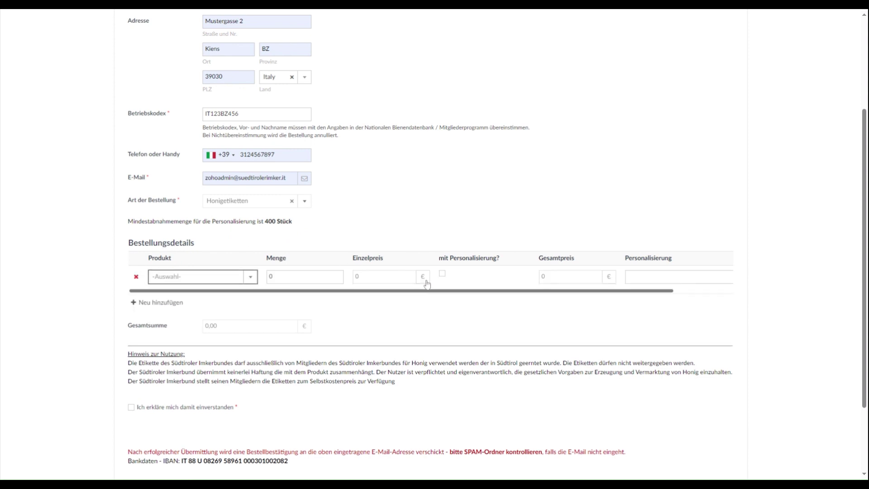
pyautogui.click(199, 277)
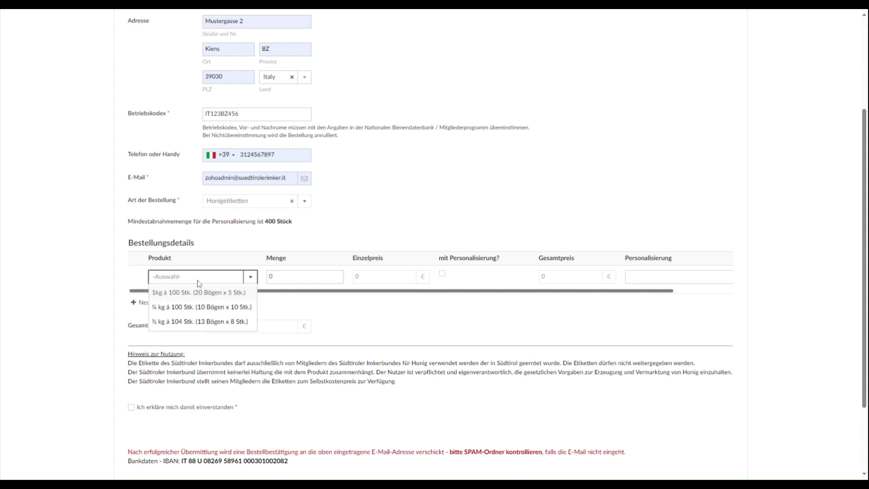
pyautogui.click(177, 294)
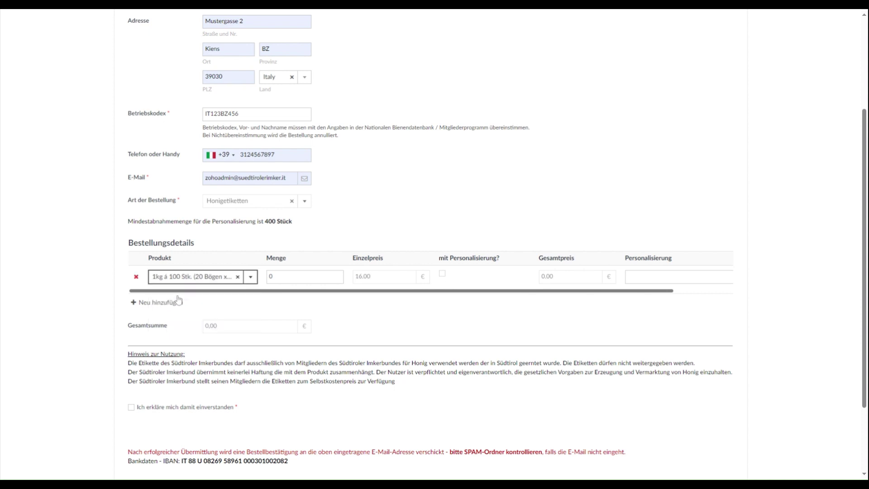
pyautogui.click(270, 277)
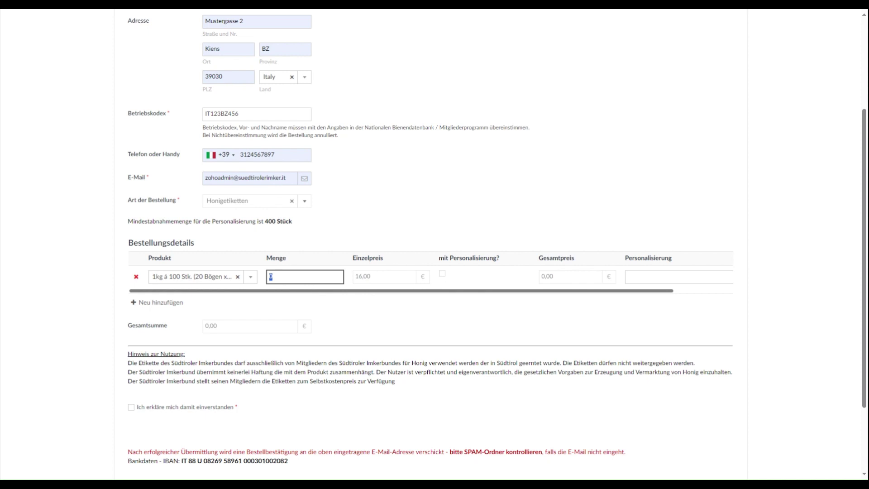
pyautogui.write('2')
pyautogui.click(450, 288)
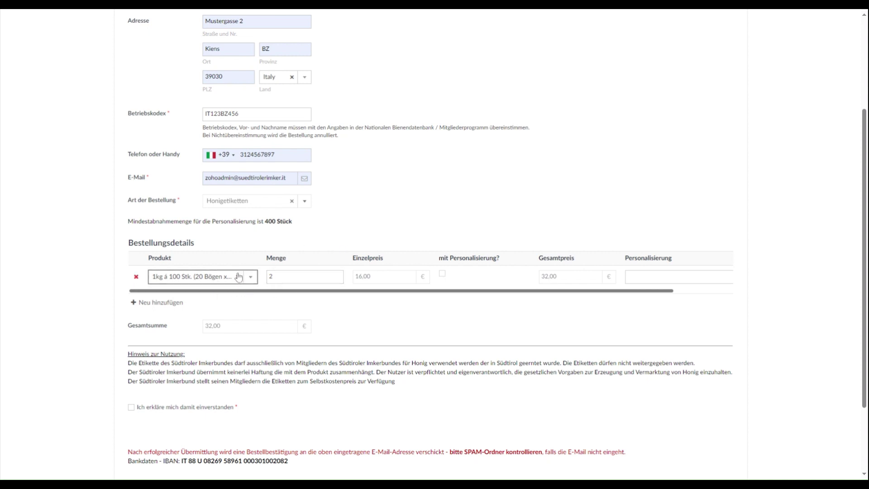
# Step: Add a second order line for ¼ kg á 100 Stk. (10 Bögen x 10 Stk.) with quantity 5
pyautogui.click(158, 303)
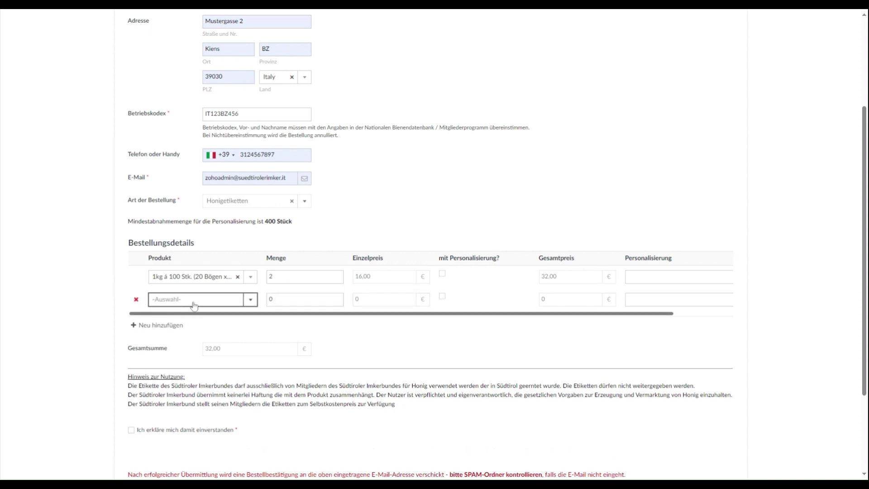
pyautogui.click(194, 305)
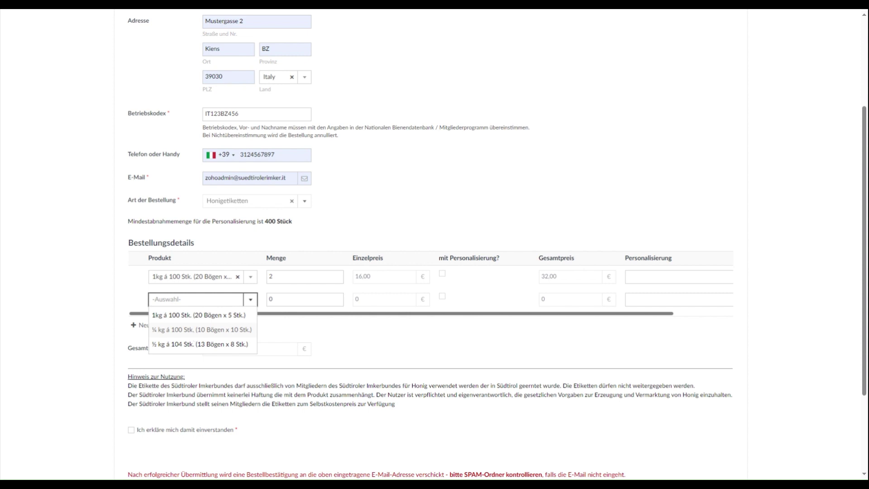
pyautogui.click(194, 329)
pyautogui.click(270, 299)
pyautogui.doubleClick(270, 299)
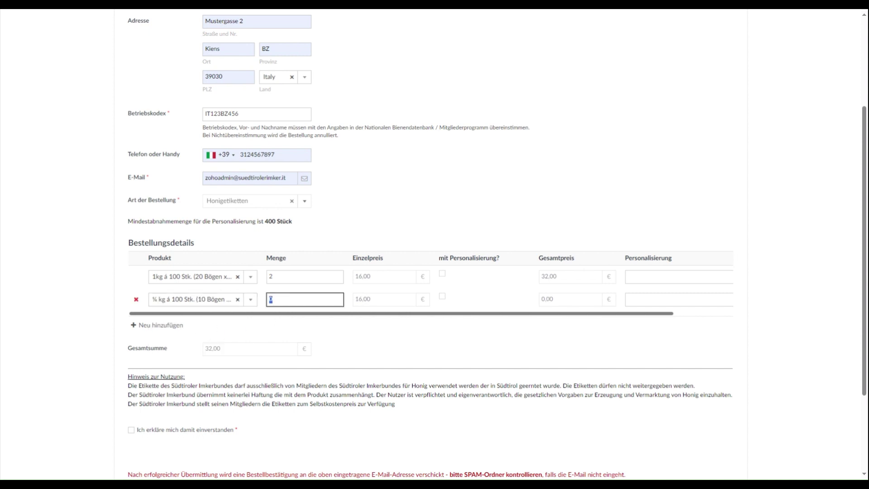
pyautogui.write('5')
pyautogui.click(263, 304)
# Step: Enable personalisation for the ¼ kg order line and enter "Honig für alle" as its personalisation text
pyautogui.click(443, 297)
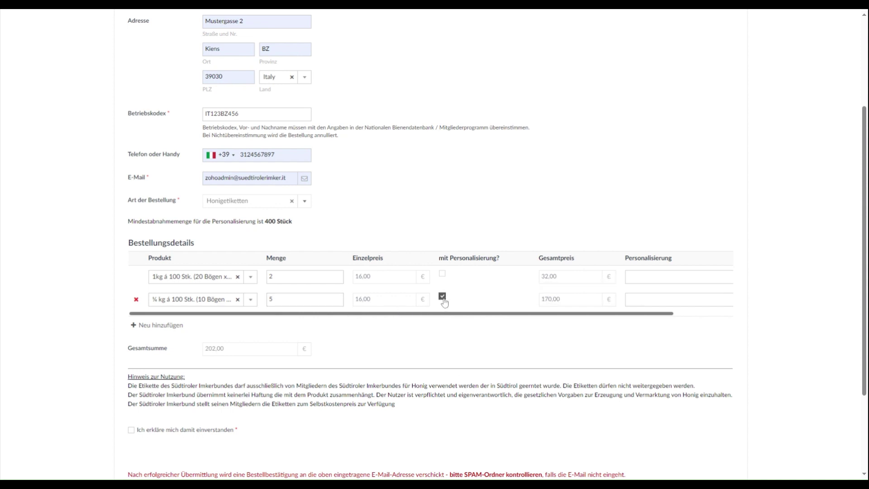
pyautogui.click(443, 300)
pyautogui.click(442, 297)
pyautogui.click(643, 300)
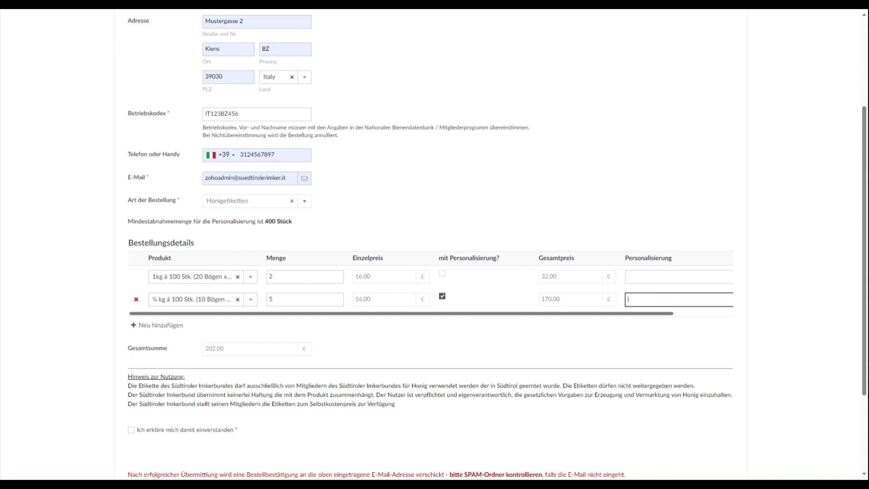
pyautogui.write('Honig für alle')
# Step: Add a third, empty order line and delete it
pyautogui.click(173, 326)
pyautogui.click(172, 327)
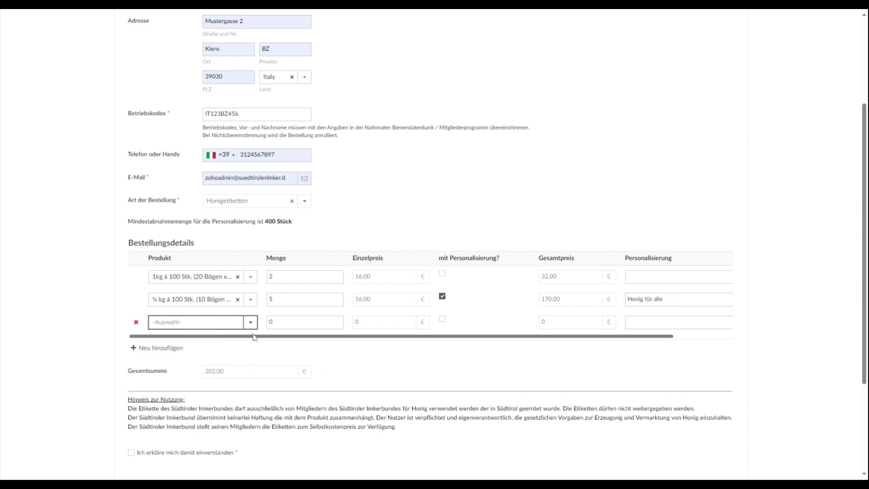
pyautogui.click(135, 322)
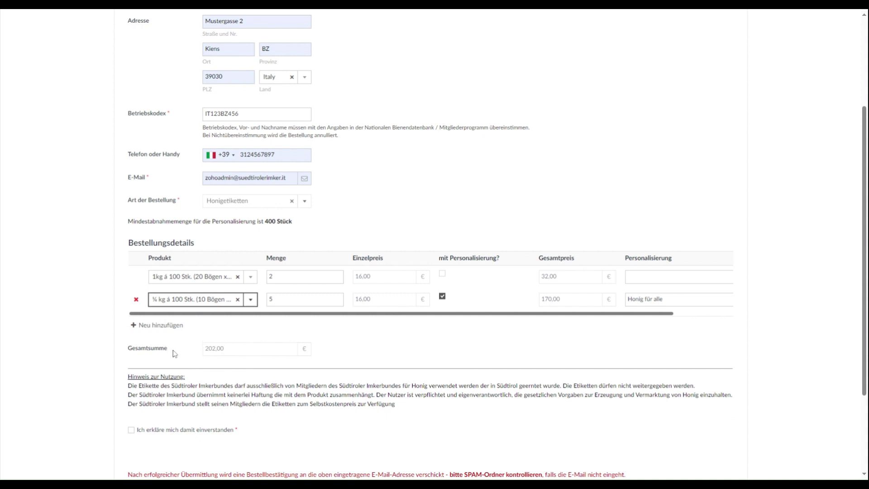
# Step: Accept both the usage notice for the labels and the privacy terms (Datenschutzbestimmungen)
pyautogui.scroll(-2, 183, 347)
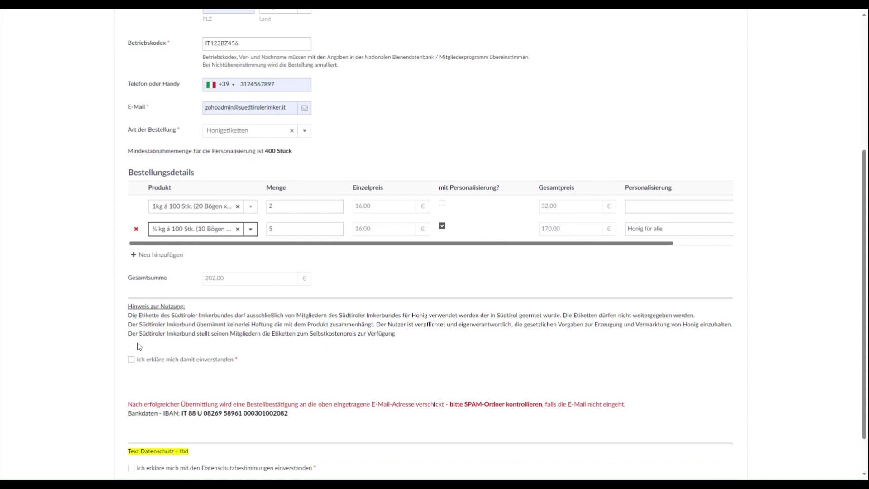
pyautogui.click(132, 361)
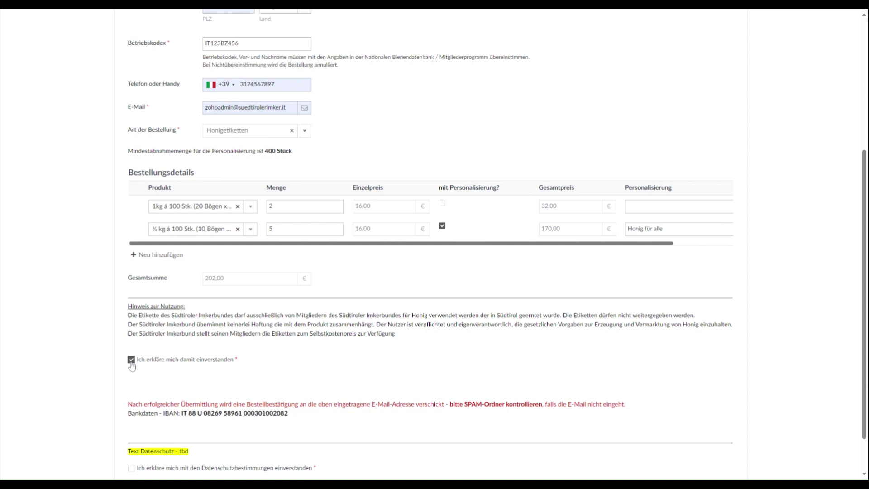
pyautogui.scroll(-2, 130, 360)
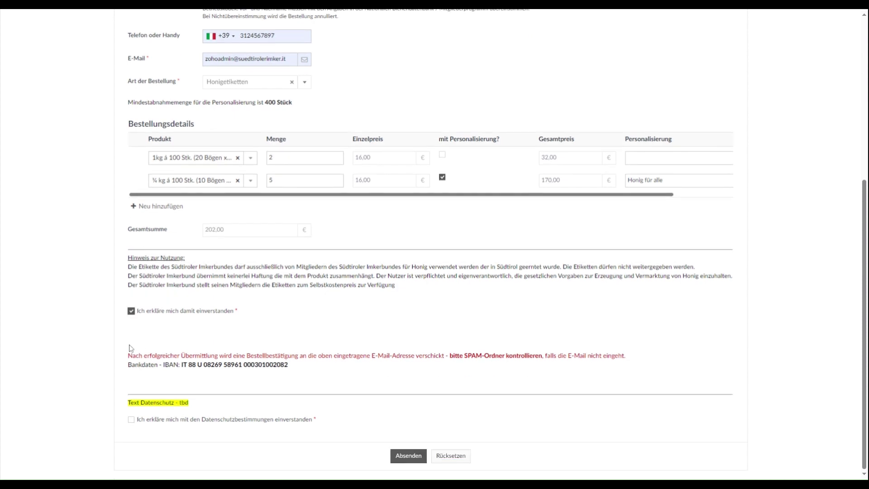
pyautogui.moveTo(129, 350); pyautogui.dragTo(238, 355)
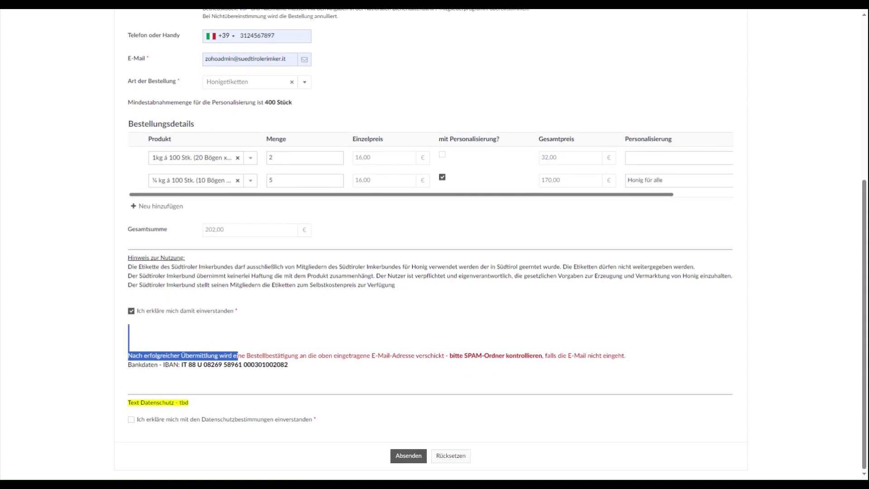
pyautogui.click(362, 340)
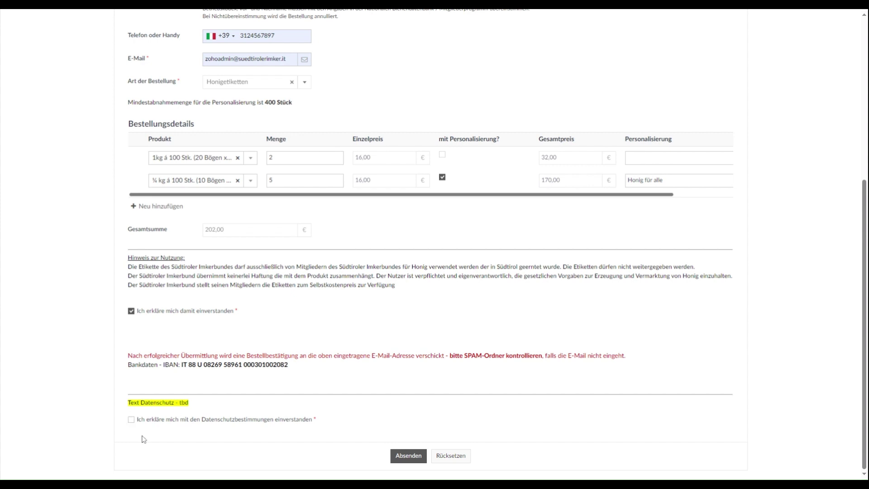
pyautogui.click(132, 420)
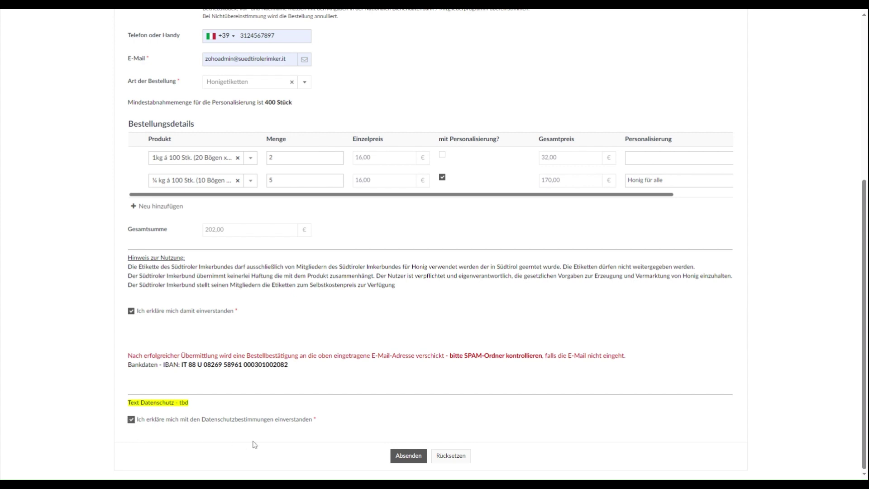